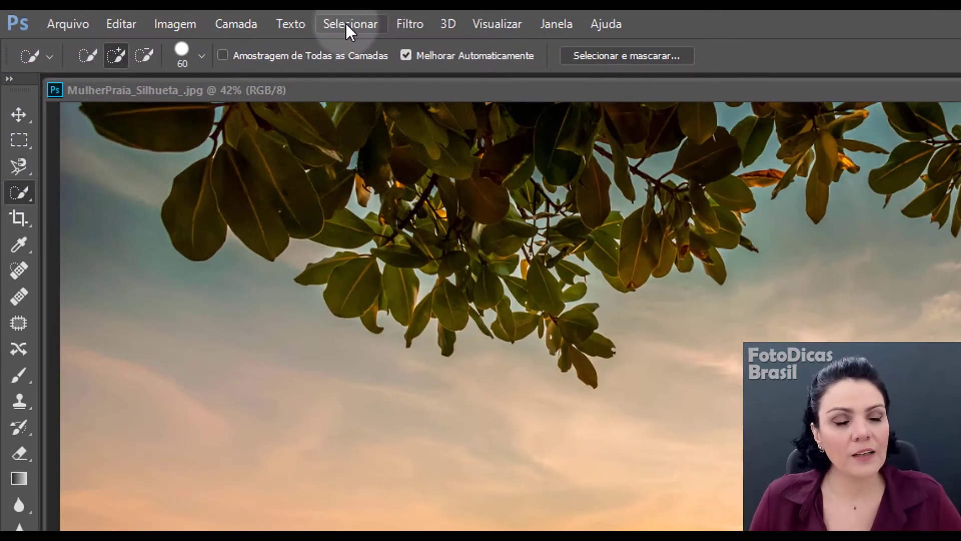
# Start a Color Range selection at Fuzziness 95 sampling the red shirt, patterned pants and sky.
pyautogui.click(346, 23)
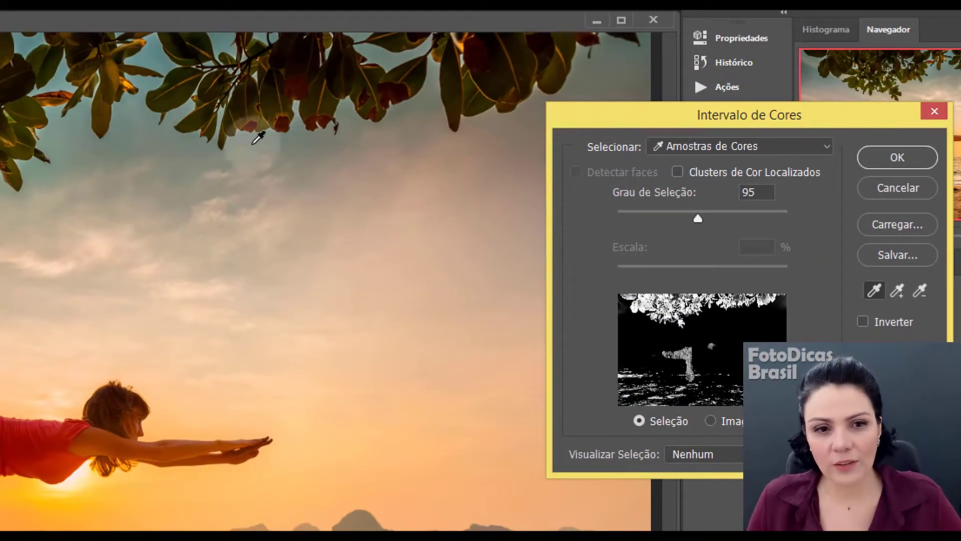
pyautogui.click(25, 441)
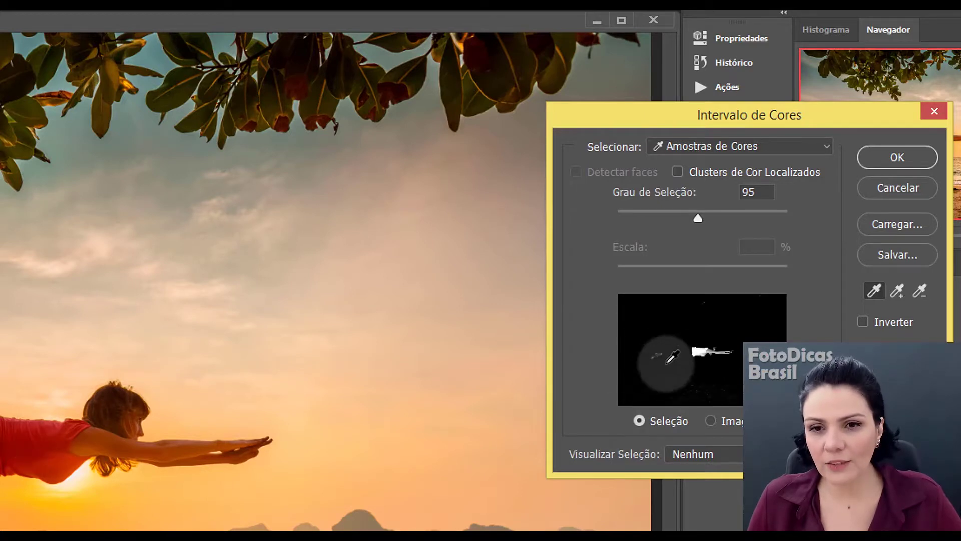
pyautogui.moveTo(701, 119)
pyautogui.mouseDown()
pyautogui.moveTo(686, 65)
pyautogui.moveTo(708, 35)
pyautogui.mouseUp()
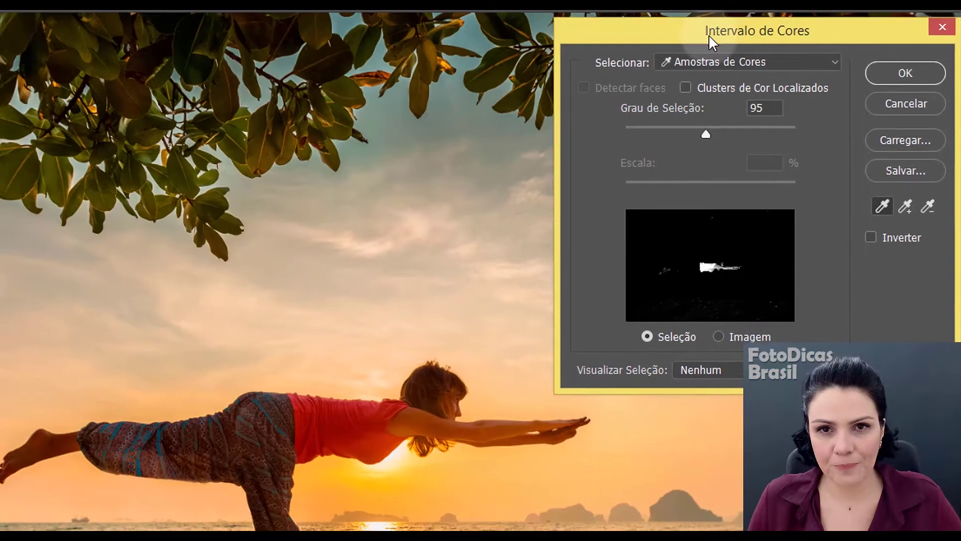
pyautogui.click(210, 429)
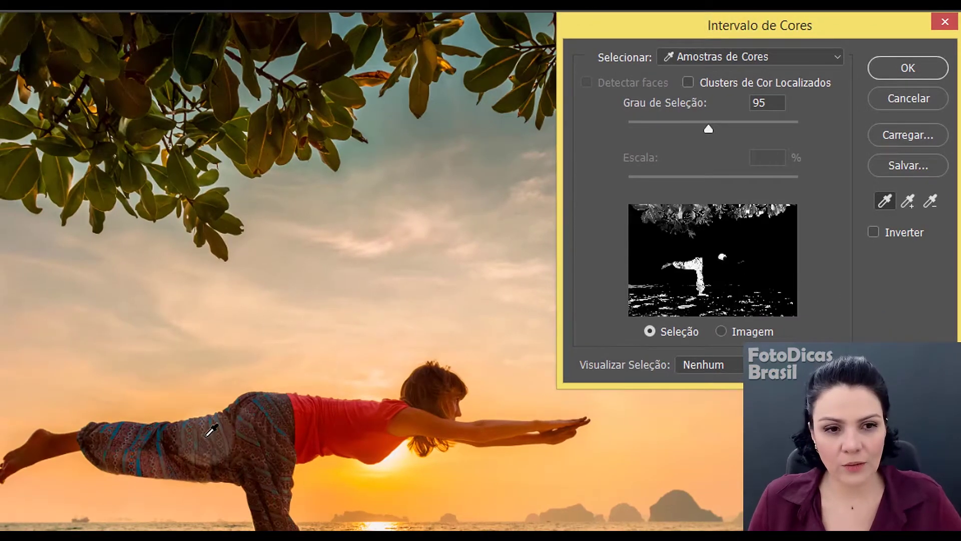
pyautogui.click(173, 348)
pyautogui.click(367, 296)
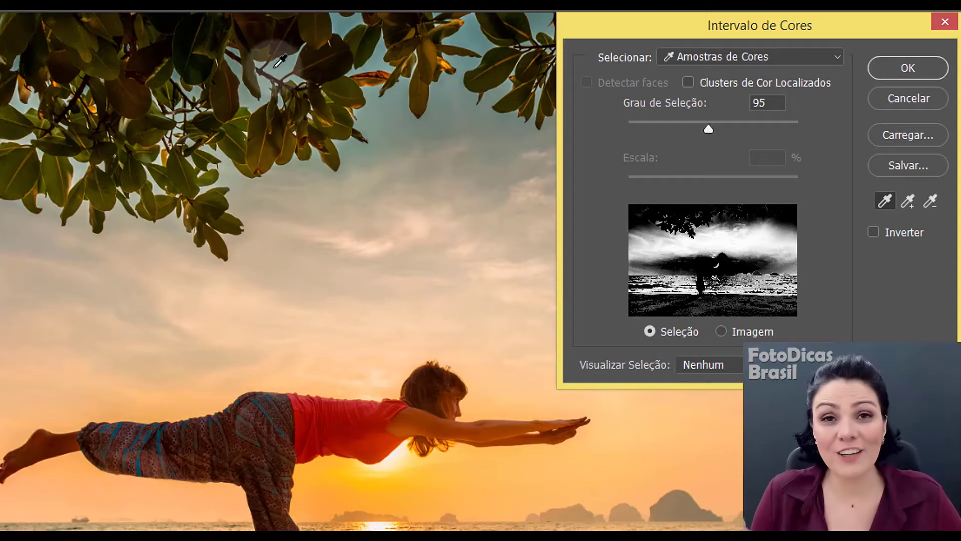
# Add several dark leaf tones to the Color Range samples and accept the selection.
pyautogui.click(222, 95)
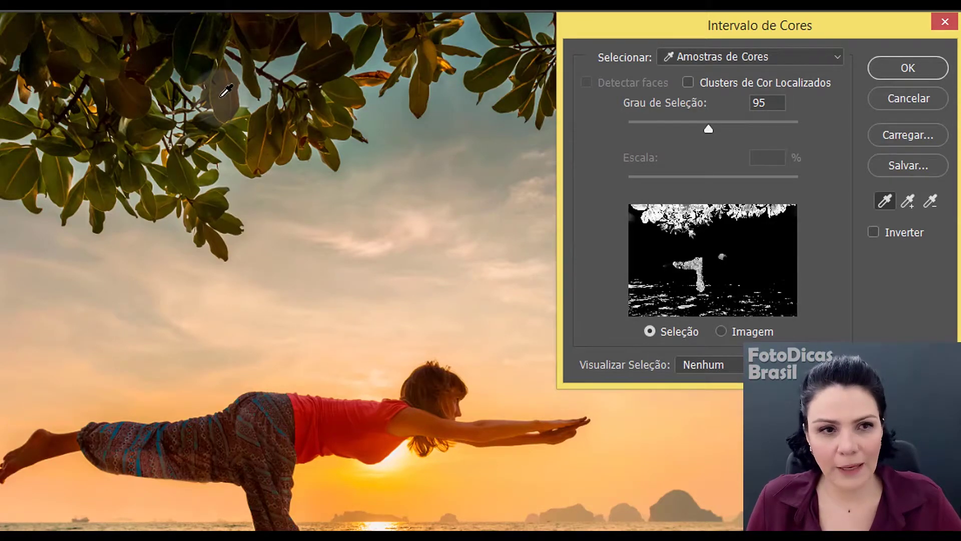
pyautogui.click(196, 64)
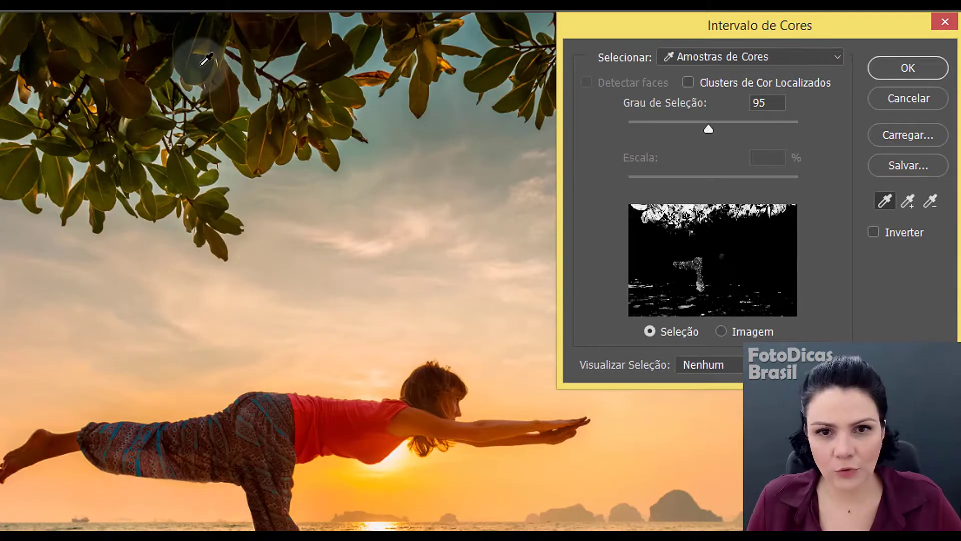
pyautogui.click(225, 85)
pyautogui.click(260, 168)
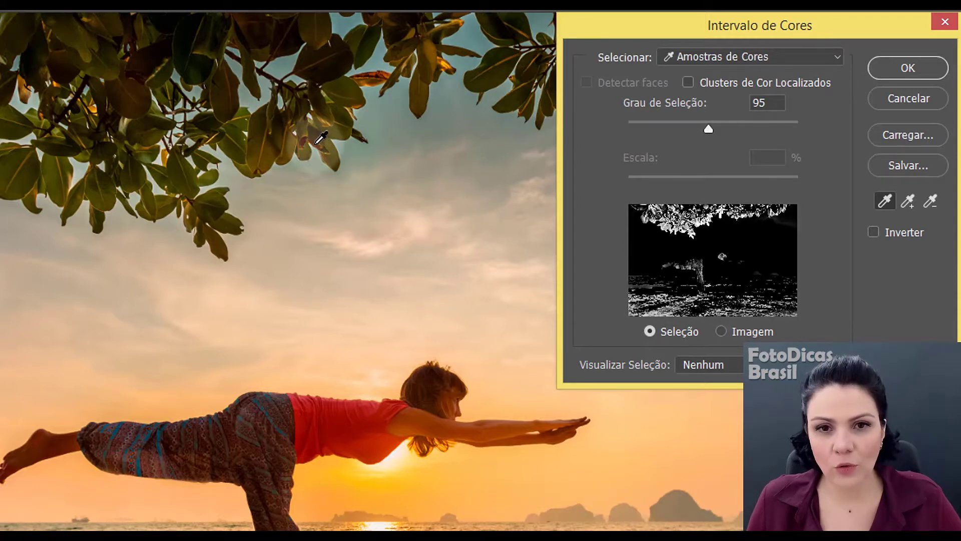
pyautogui.click(261, 133)
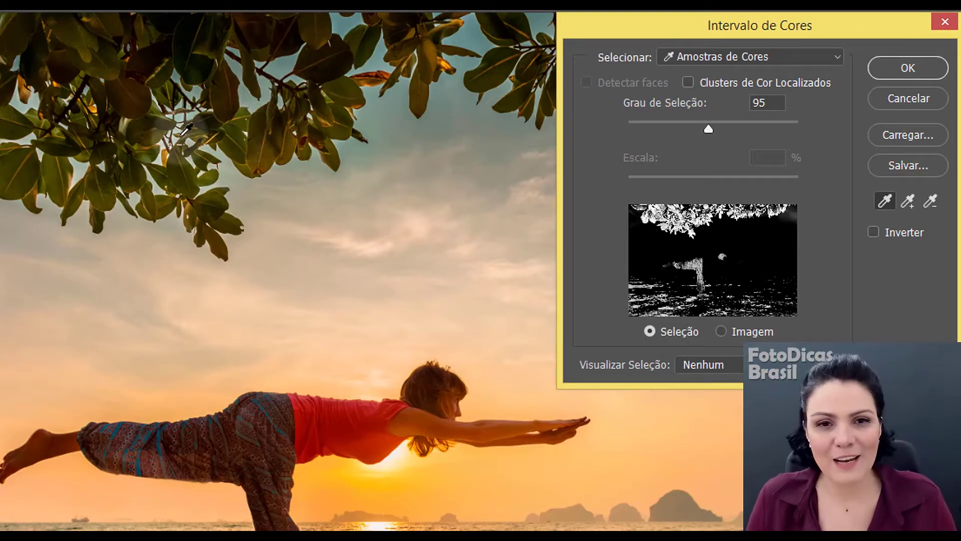
pyautogui.click(892, 63)
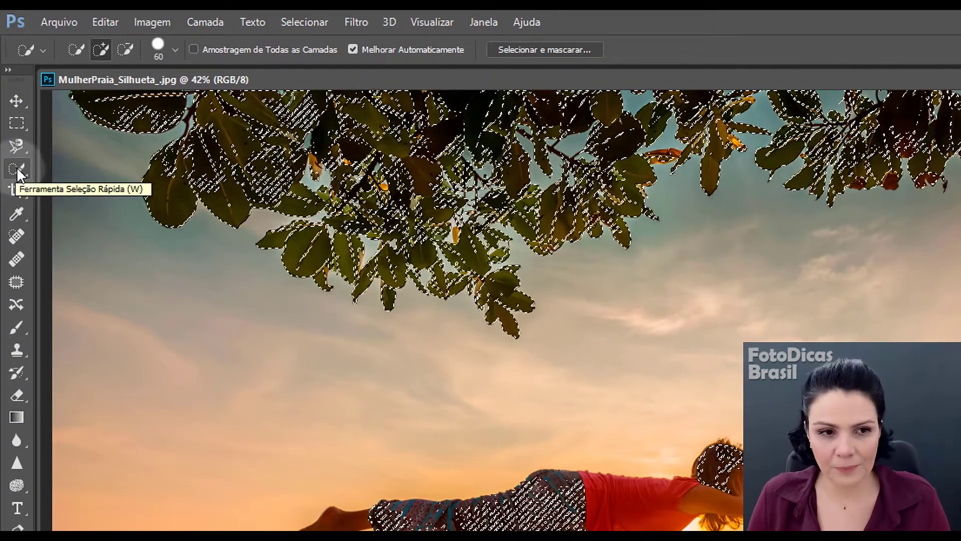
# Add the woman's pants, raised foot and the beach sand to the selection with Quick Selection.
pyautogui.click(529, 515)
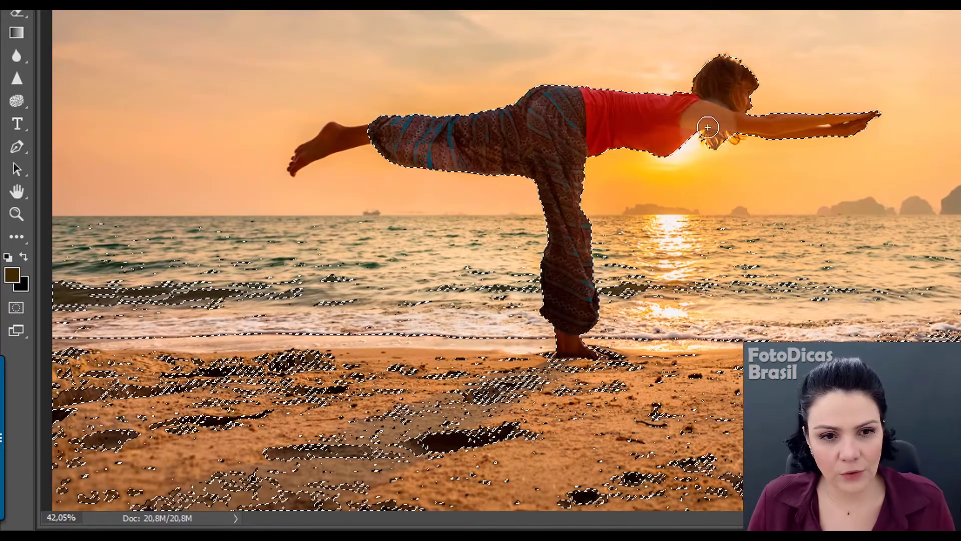
pyautogui.click(333, 142)
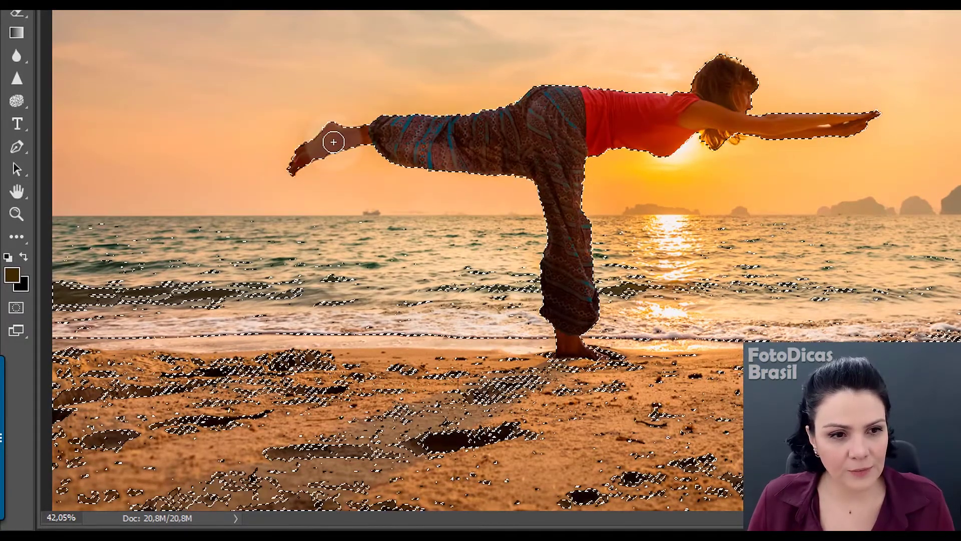
pyautogui.moveTo(176, 407); pyautogui.dragTo(500, 416)
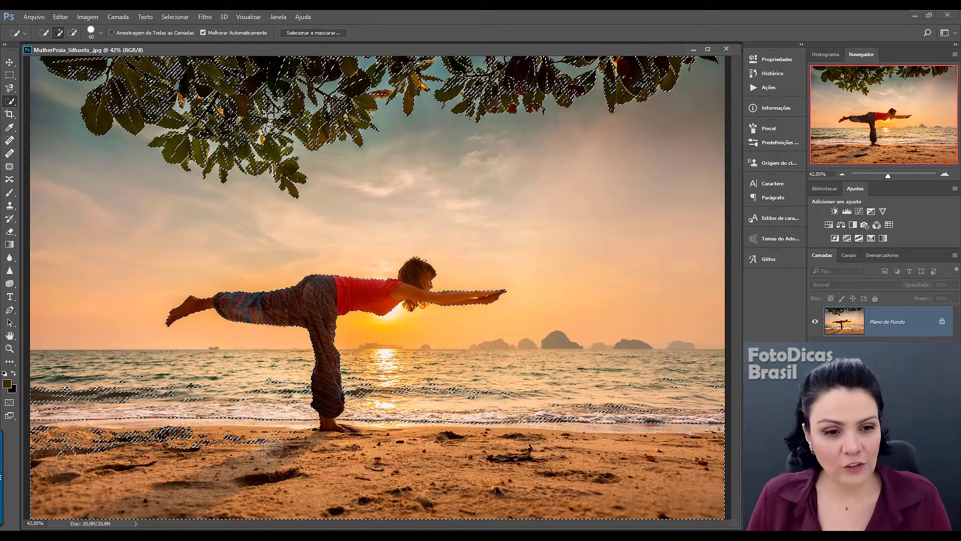
pyautogui.moveTo(235, 453); pyautogui.dragTo(186, 448)
pyautogui.moveTo(129, 446); pyautogui.dragTo(35, 430)
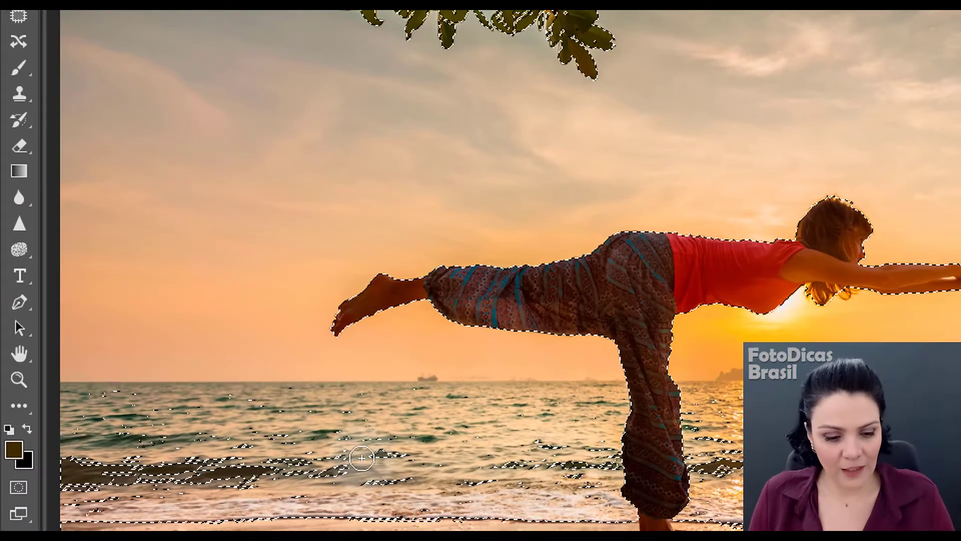
# Subtract the stray selected patches in the sea using Alt with Quick Selection.
pyautogui.press('alt')
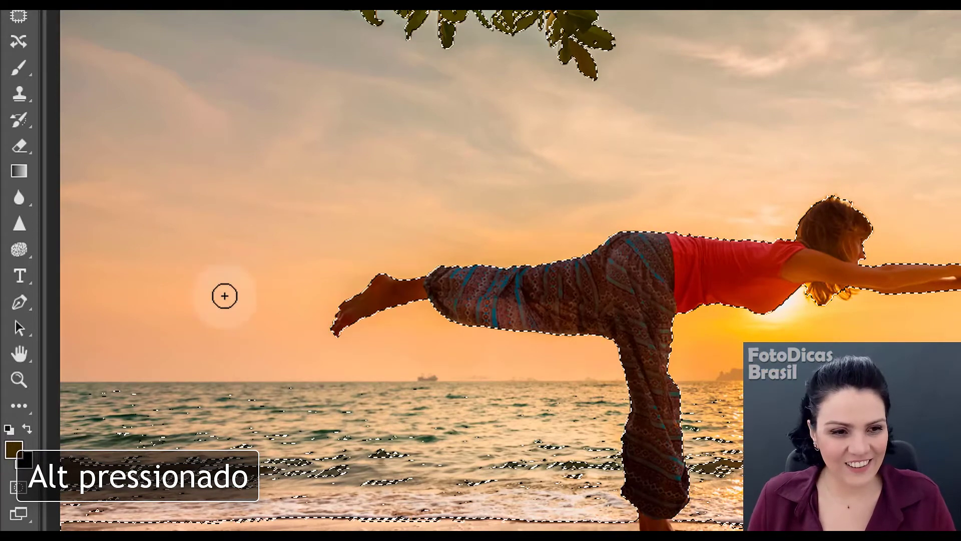
pyautogui.press('alt')
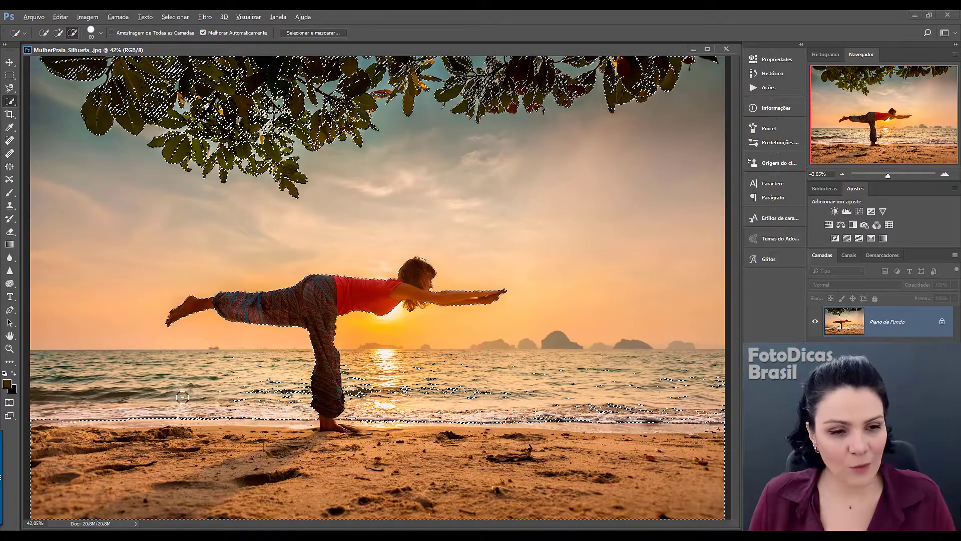
pyautogui.moveTo(245, 389)
pyautogui.mouseDown()
pyautogui.moveTo(373, 370)
pyautogui.moveTo(480, 380)
pyautogui.mouseUp()
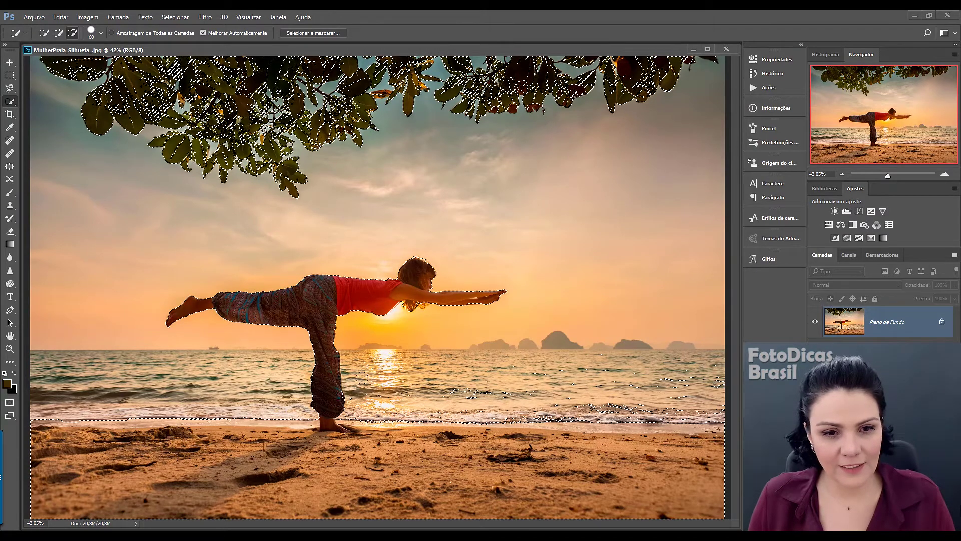
pyautogui.moveTo(494, 387); pyautogui.dragTo(681, 380)
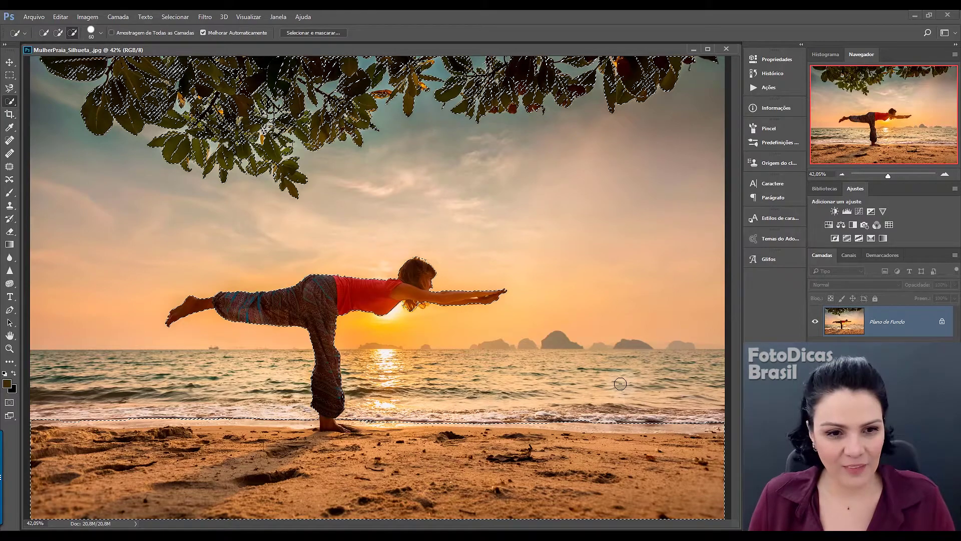
pyautogui.press('alt')
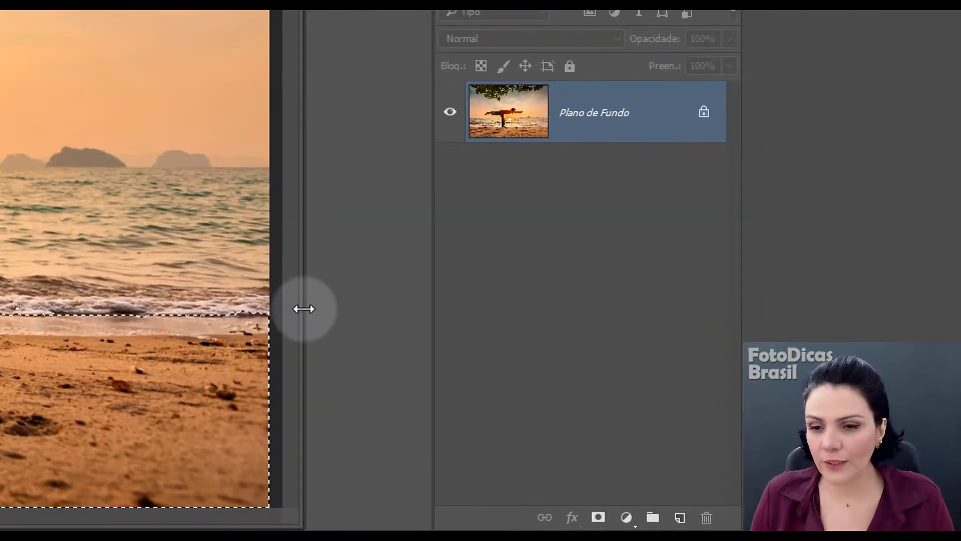
# Add a Solid Color fill layer over the selection with colour 000000.
pyautogui.click(627, 518)
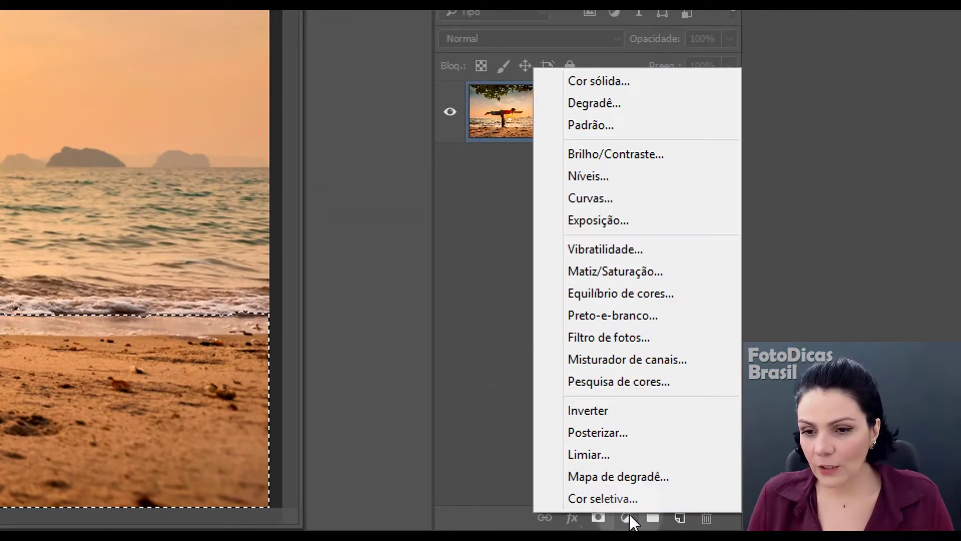
pyautogui.click(592, 88)
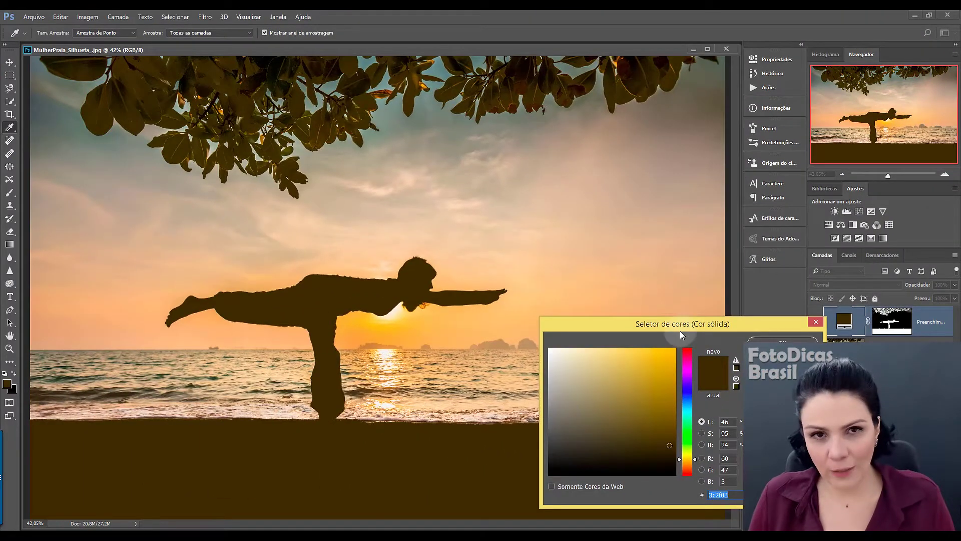
pyautogui.moveTo(686, 327)
pyautogui.mouseDown()
pyautogui.moveTo(598, 152)
pyautogui.moveTo(575, 78)
pyautogui.mouseUp()
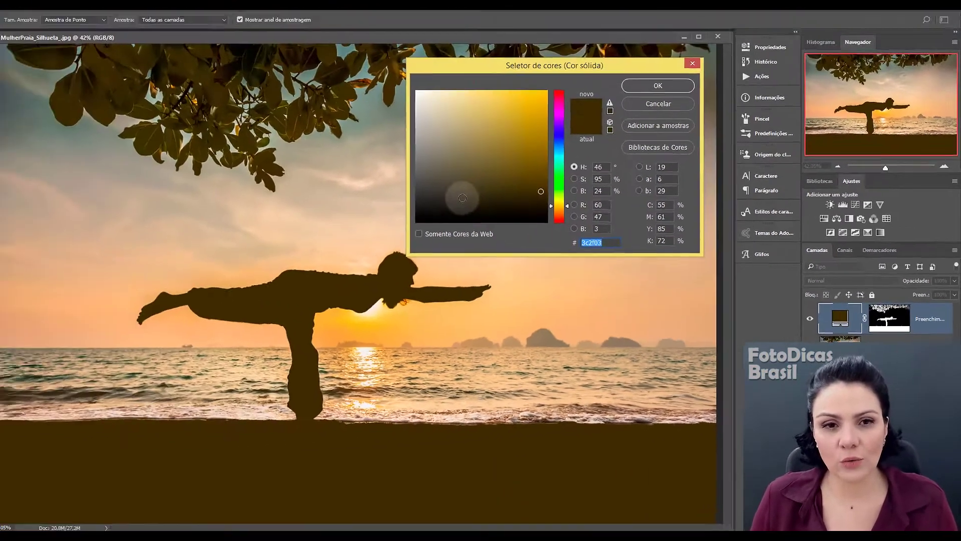
pyautogui.moveTo(451, 215); pyautogui.dragTo(440, 250)
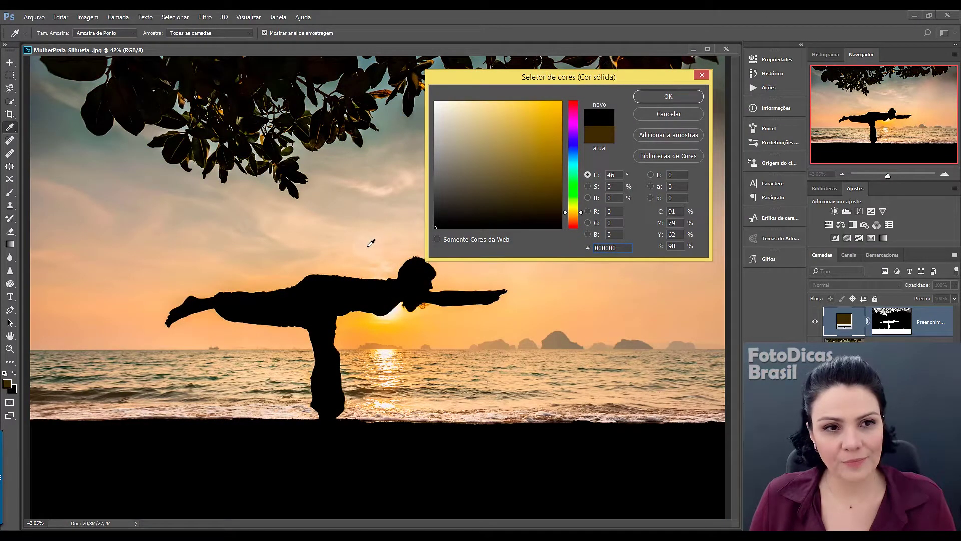
pyautogui.click(675, 98)
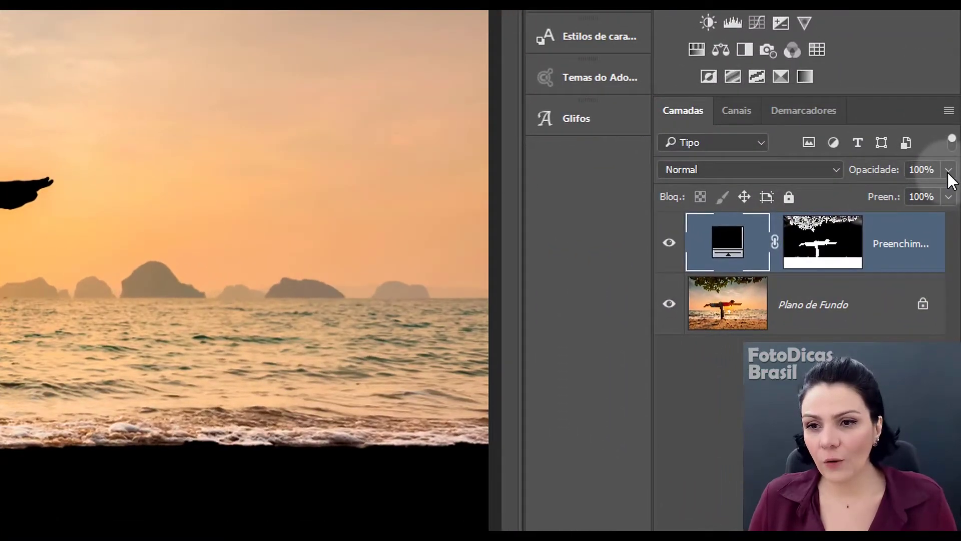
# Set the black fill layer's opacity to 88%.
pyautogui.click(948, 171)
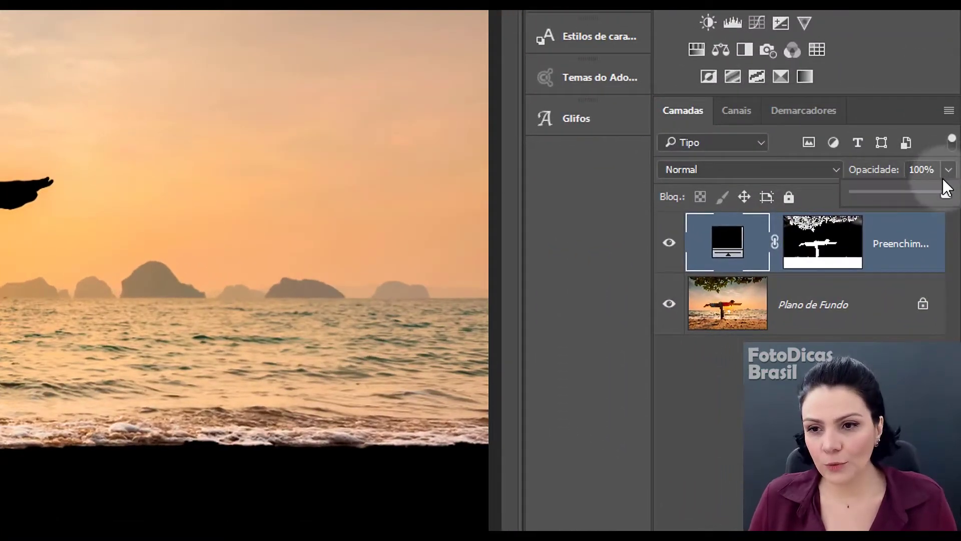
pyautogui.moveTo(946, 196); pyautogui.dragTo(888, 197)
pyautogui.moveTo(899, 230)
pyautogui.mouseDown()
pyautogui.moveTo(932, 298)
pyautogui.moveTo(949, 301)
pyautogui.mouseUp()
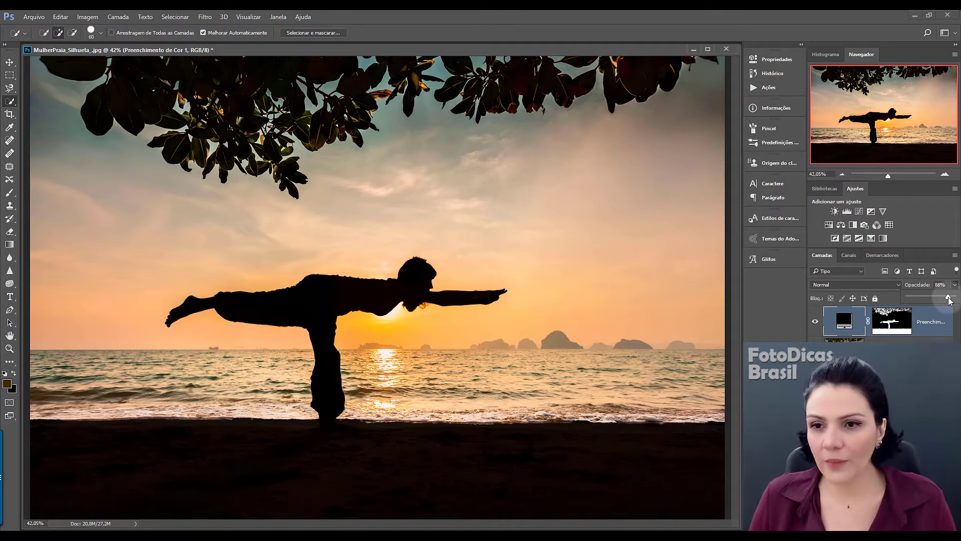
pyautogui.click(880, 361)
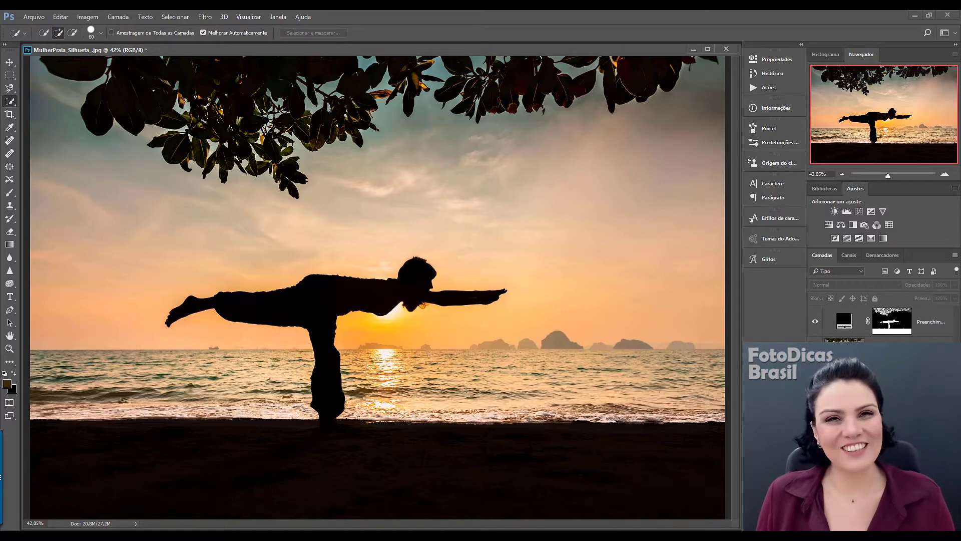
# Reopen the fill colour, preview a coral red, then keep it at 000000.
pyautogui.doubleClick(844, 324)
pyautogui.moveTo(524, 178); pyautogui.dragTo(512, 107)
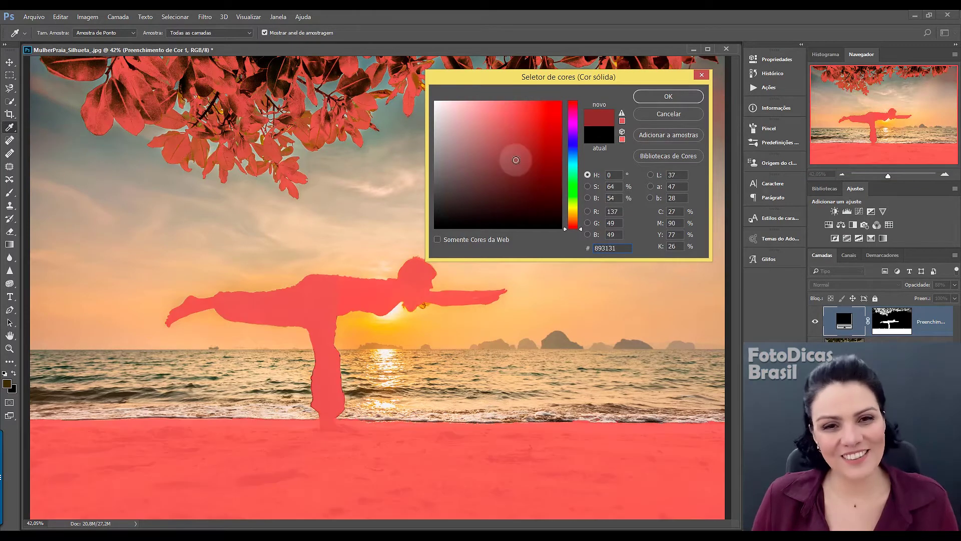
pyautogui.moveTo(513, 107); pyautogui.dragTo(431, 240)
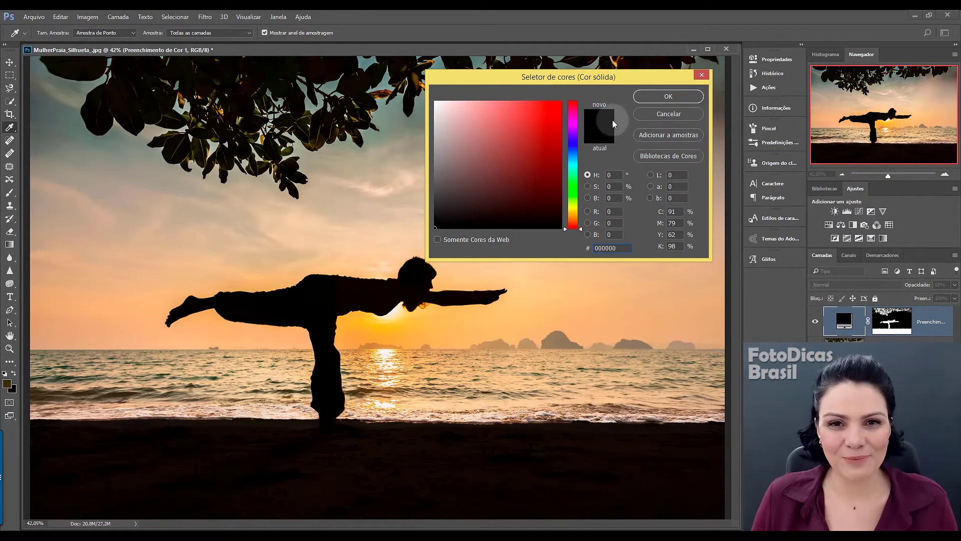
pyautogui.click(657, 97)
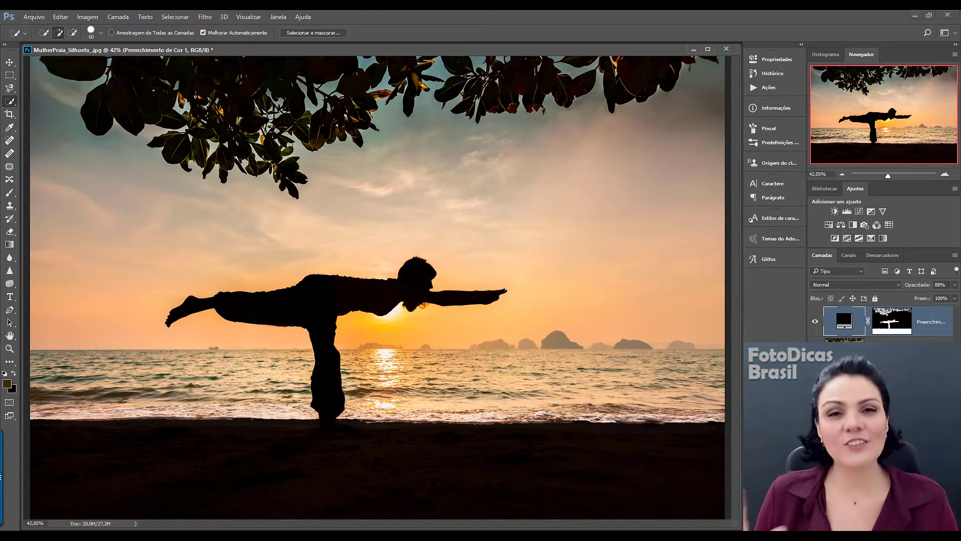